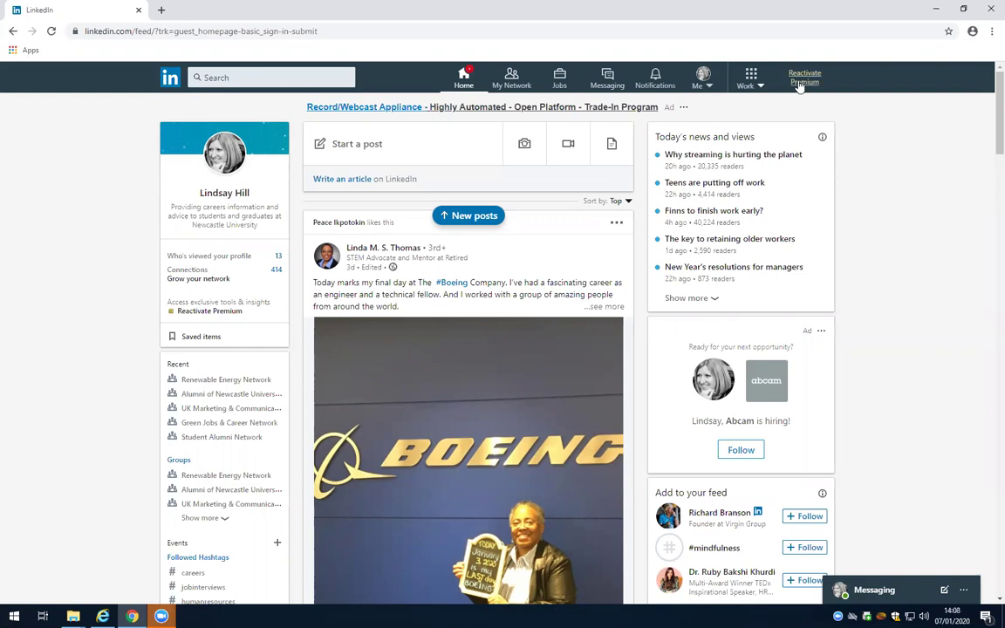
- Search the job listings for "marketing intern" in London, England Metropolitan Area
{"action": "left_click", "coordinate": [559, 78]}
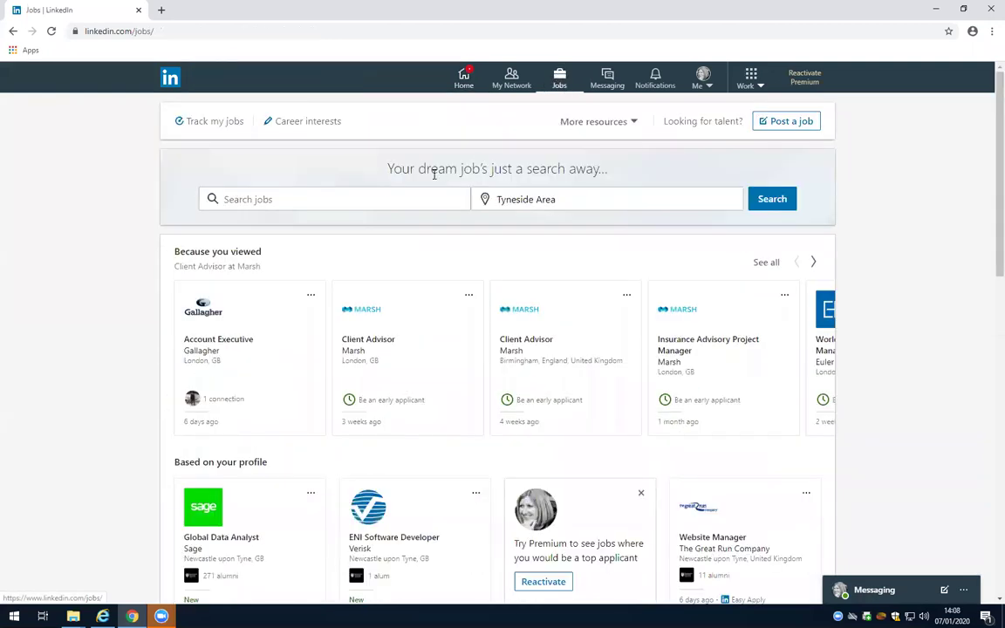
{"action": "left_click", "coordinate": [394, 194]}
{"action": "type", "text": "marketing"}
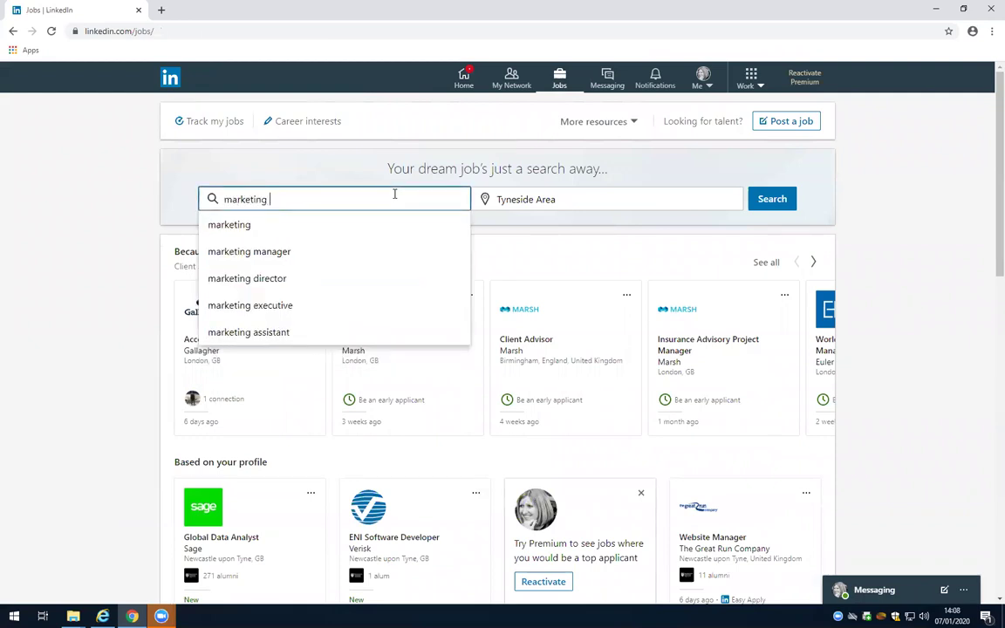
{"action": "type", "text": " intern"}
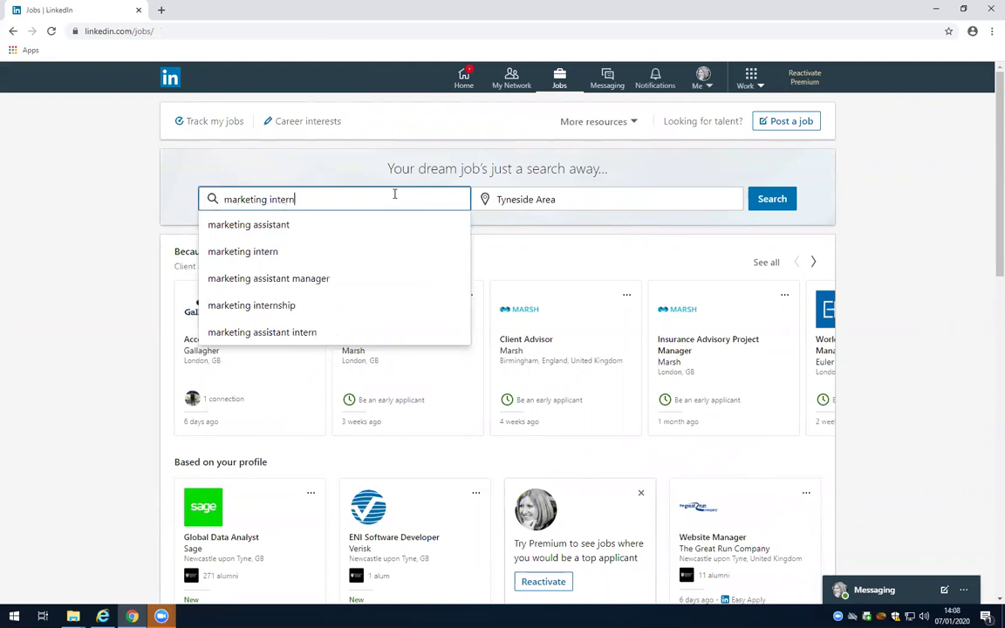
{"action": "key", "text": "Tab"}
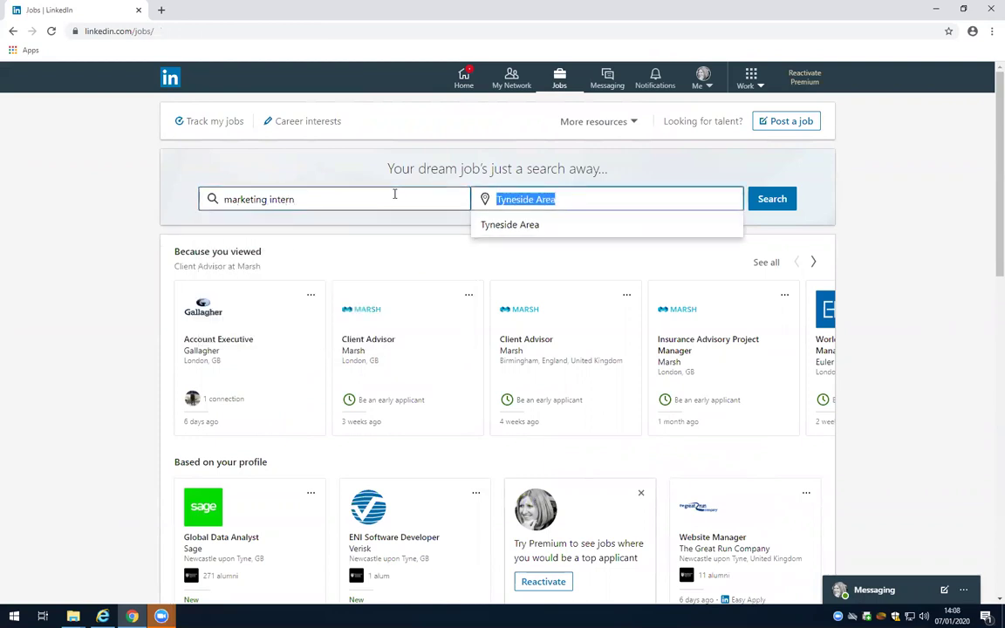
{"action": "type", "text": "london"}
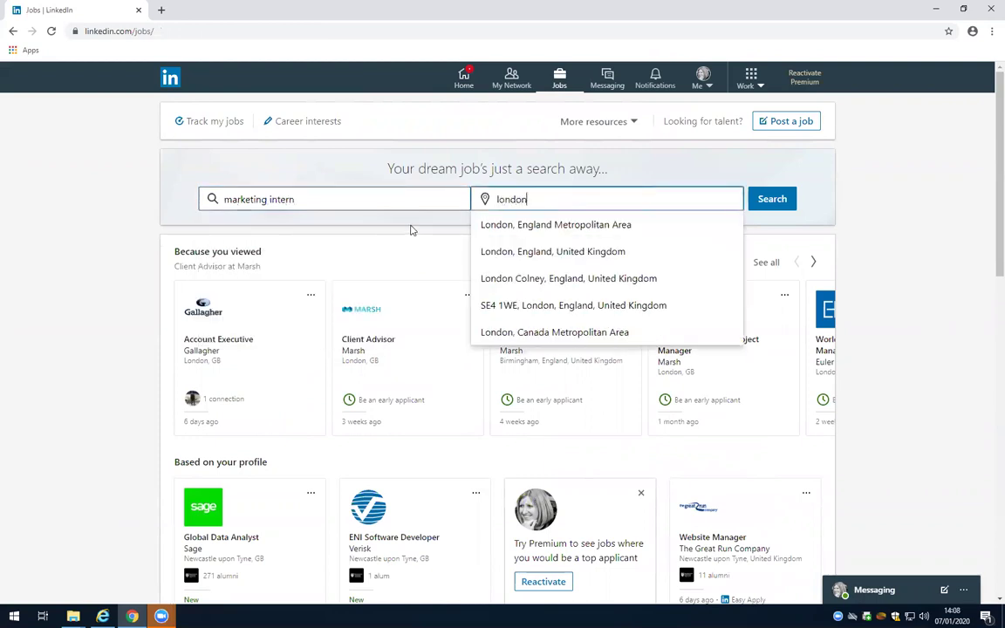
{"action": "left_click", "coordinate": [525, 224]}
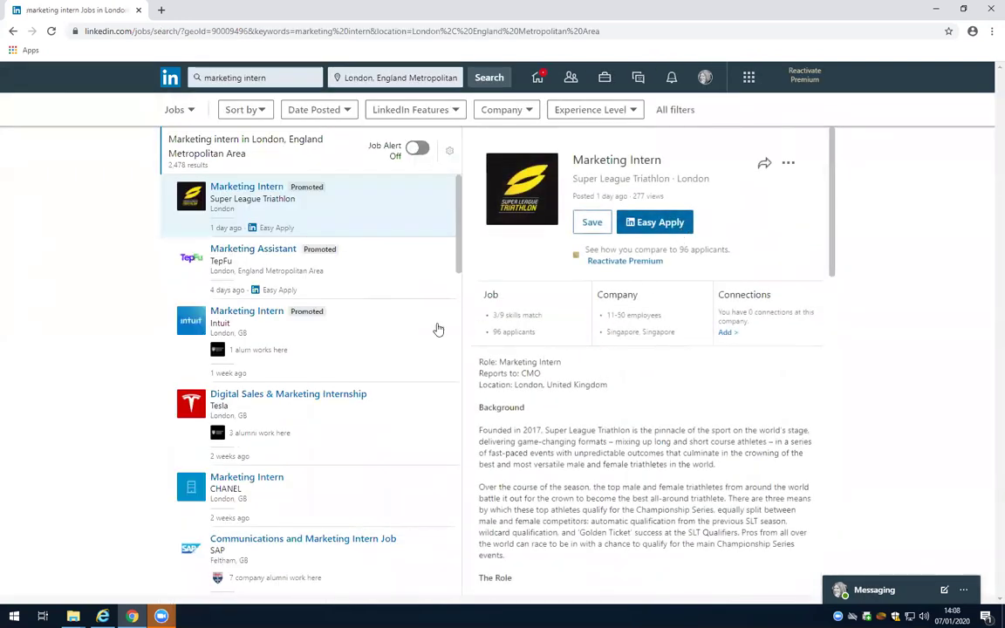
- Filter the marketing intern results to the Internship experience level
{"action": "scroll", "coordinate": [410, 278], "scroll_direction": "down", "scroll_amount": 1}
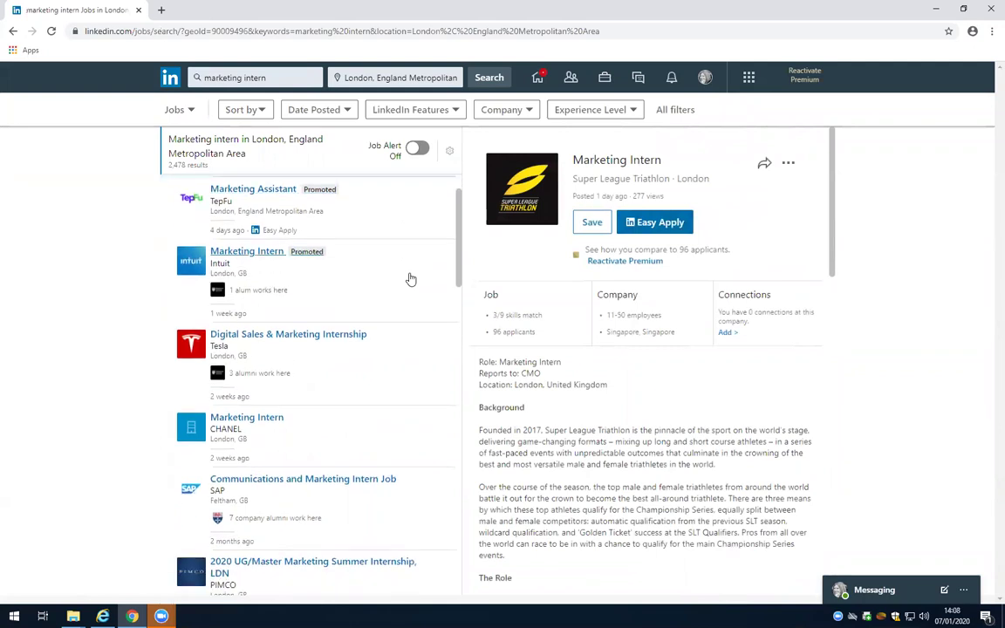
{"action": "scroll", "coordinate": [410, 278], "scroll_direction": "down", "scroll_amount": 1}
{"action": "scroll", "coordinate": [410, 278], "scroll_direction": "up", "scroll_amount": 2}
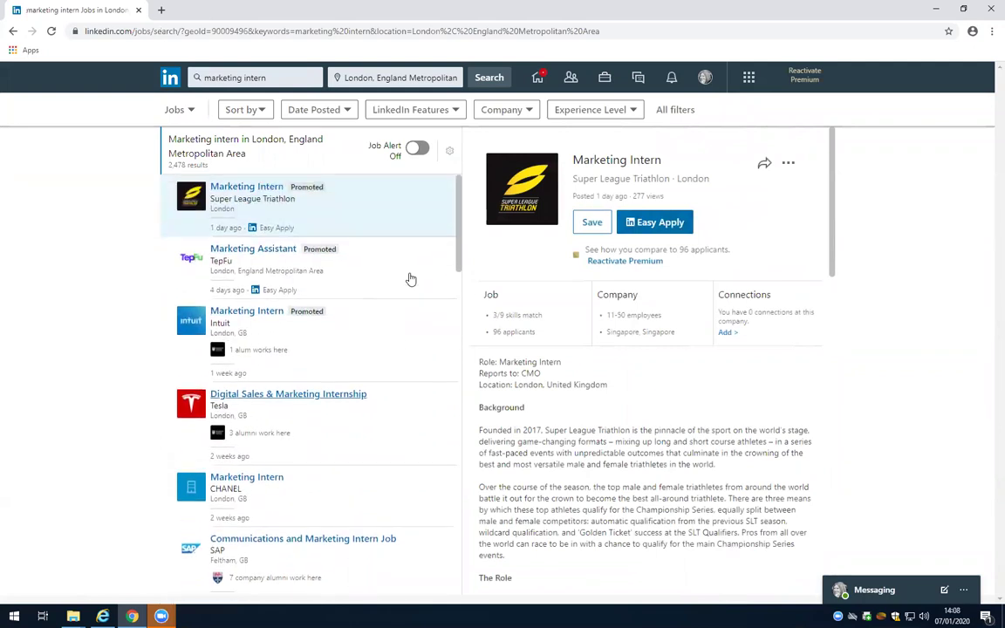
{"action": "left_click", "coordinate": [627, 116]}
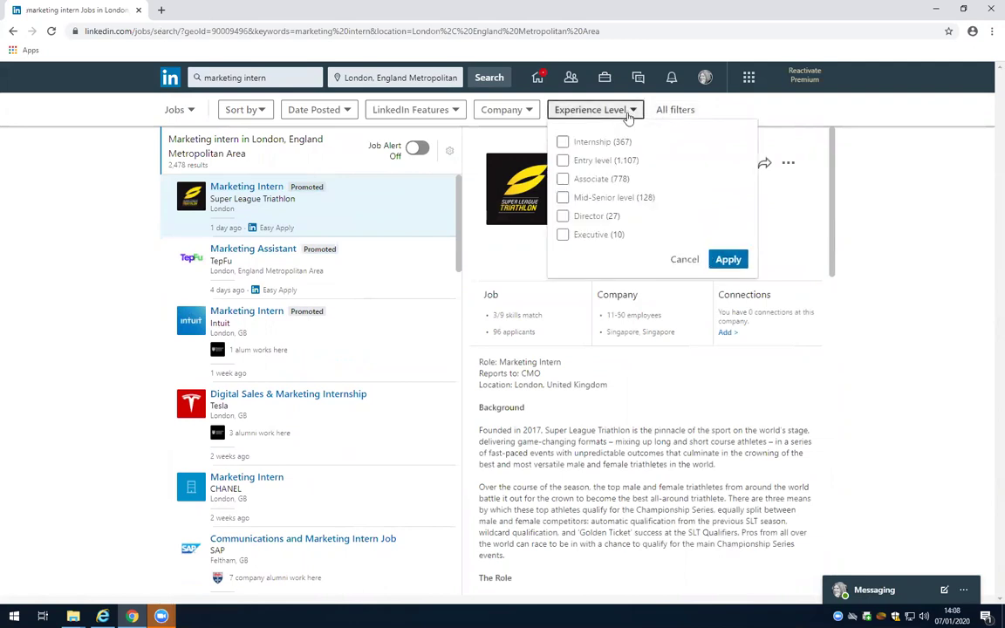
{"action": "left_click", "coordinate": [598, 143]}
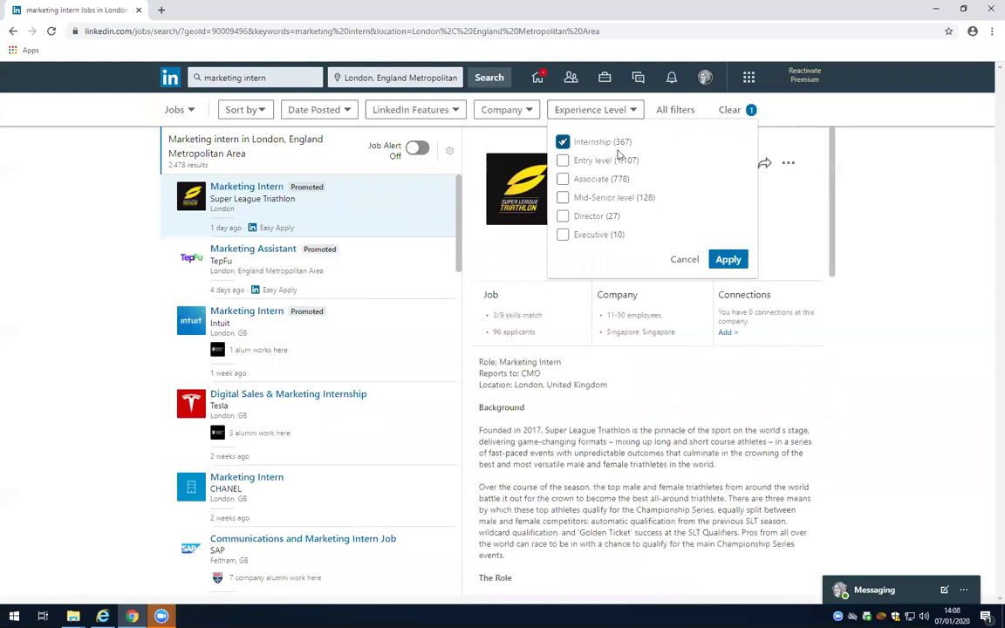
{"action": "left_click", "coordinate": [728, 259]}
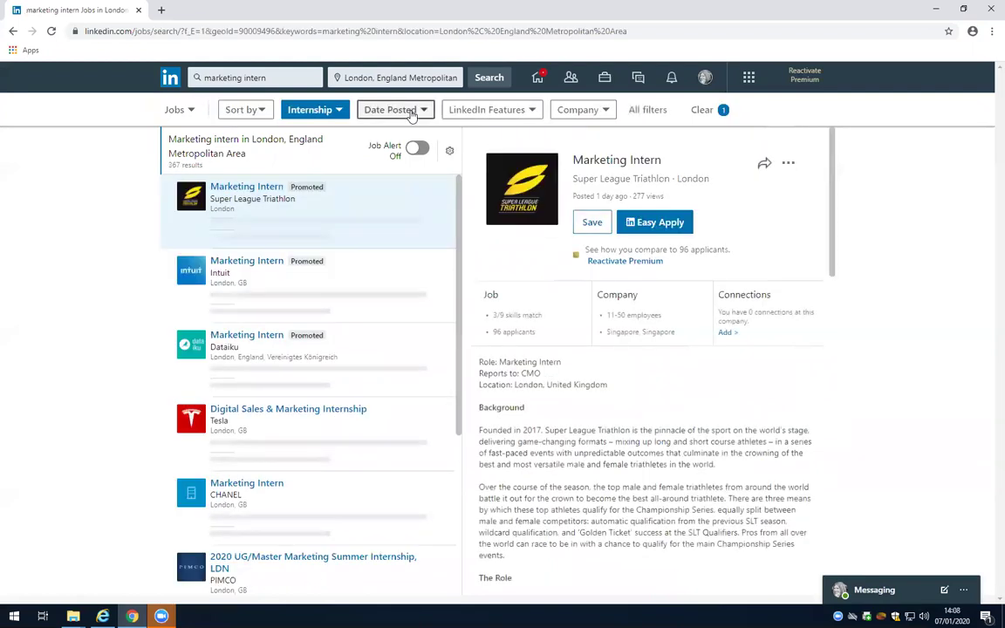
- Limit the marketing intern results to jobs posted in the Past Week
{"action": "left_click", "coordinate": [410, 113]}
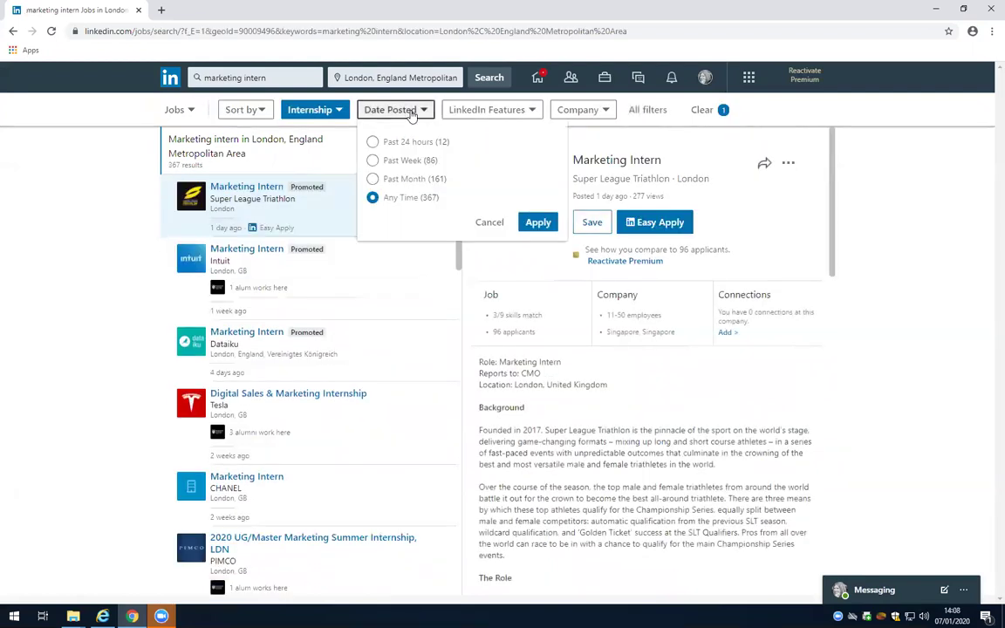
{"action": "left_click", "coordinate": [406, 164]}
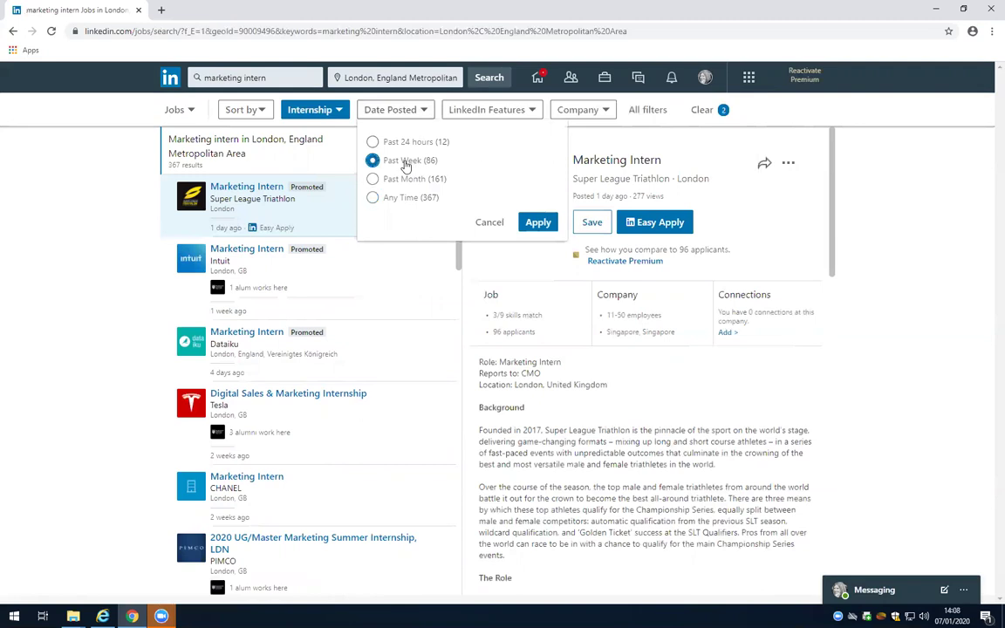
{"action": "left_click", "coordinate": [538, 224]}
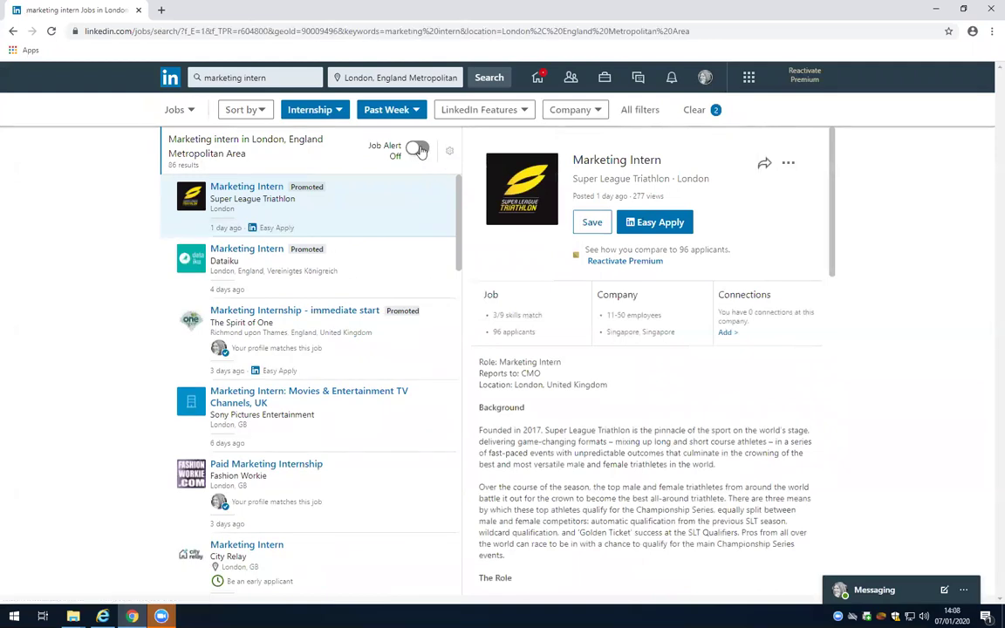
- Review the frequency options for a job alert on the marketing intern search and close the alert without saving
{"action": "left_click", "coordinate": [418, 150]}
{"action": "left_click", "coordinate": [341, 187]}
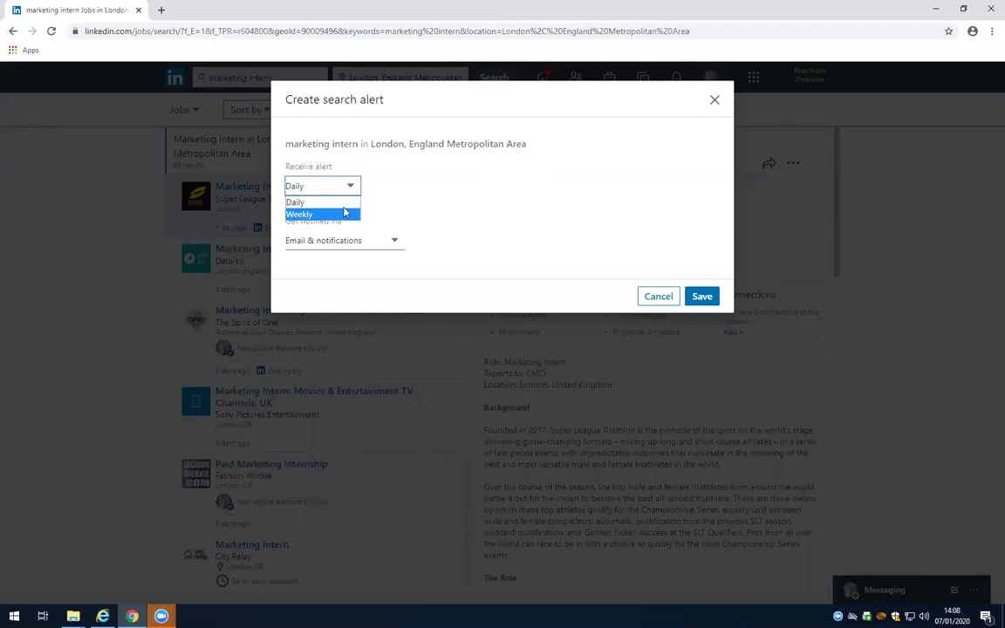
{"action": "left_click", "coordinate": [713, 103]}
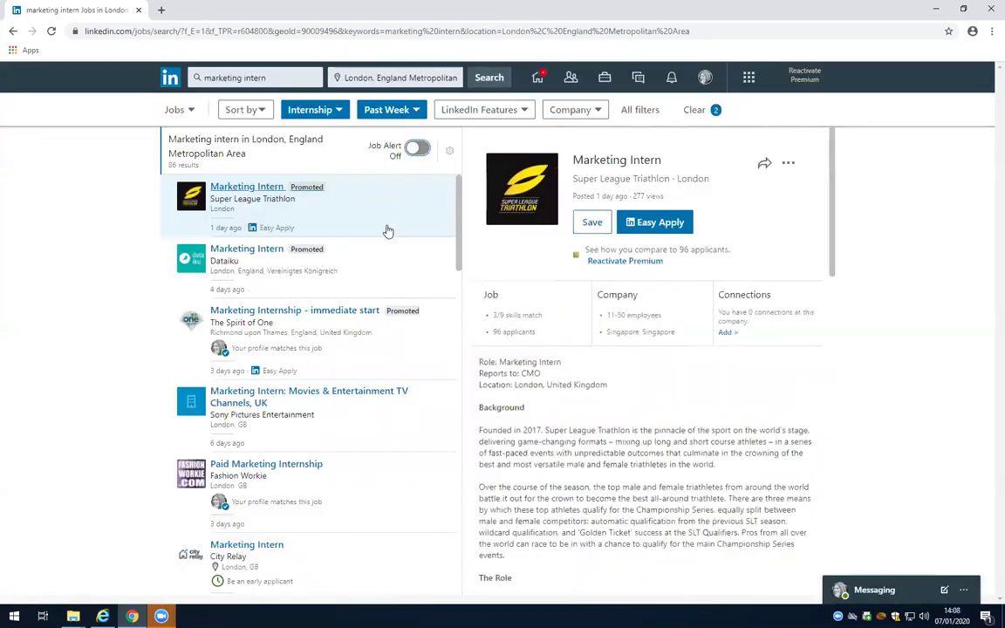
- View the City Relay Marketing Intern posting and read its description, commute details and company information
{"action": "scroll", "coordinate": [404, 394], "scroll_direction": "down", "scroll_amount": 1}
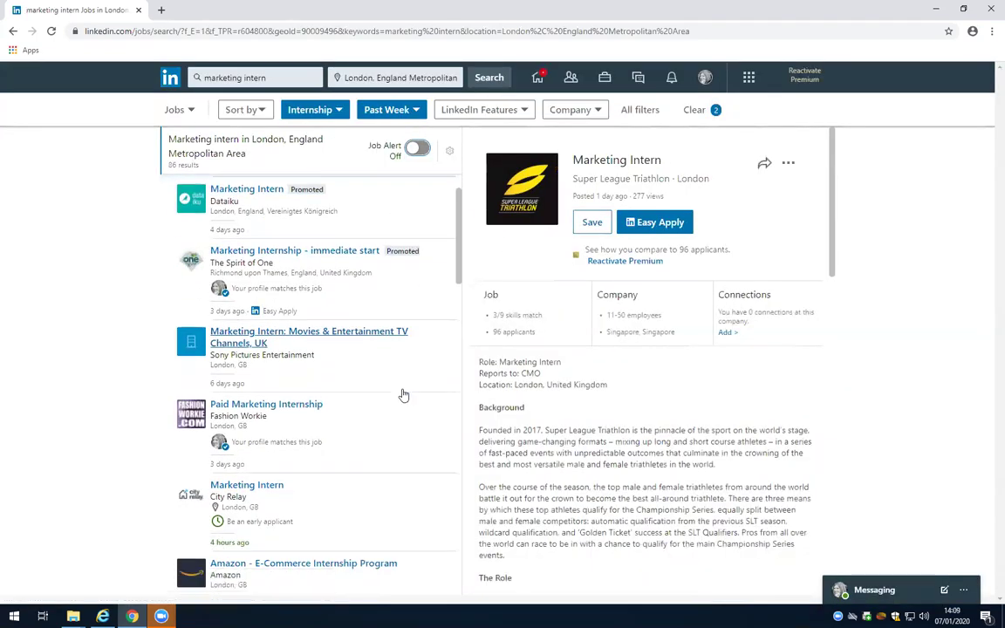
{"action": "scroll", "coordinate": [403, 395], "scroll_direction": "down", "scroll_amount": 1}
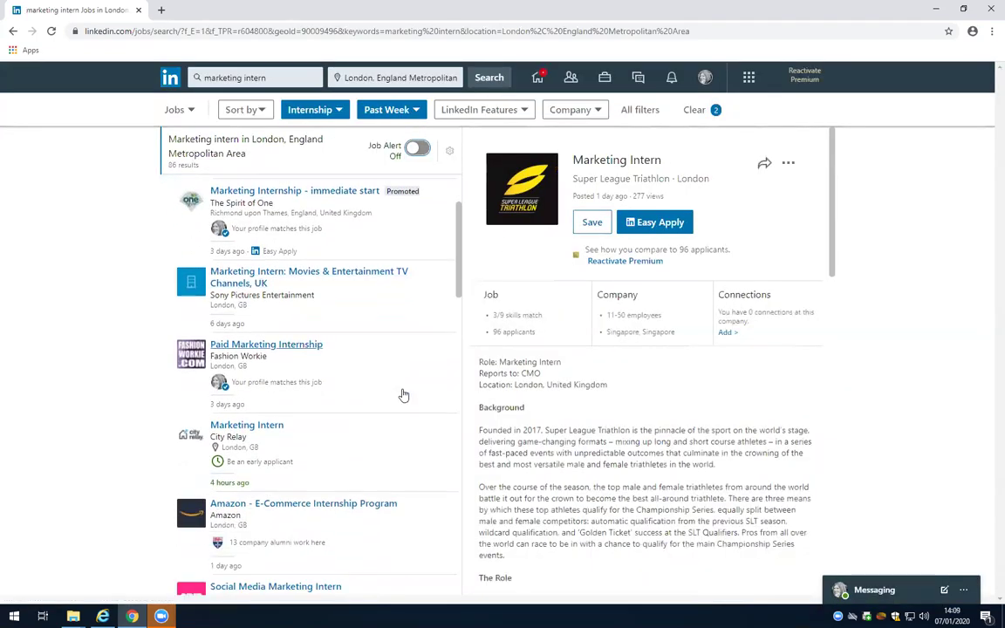
{"action": "left_click", "coordinate": [236, 426]}
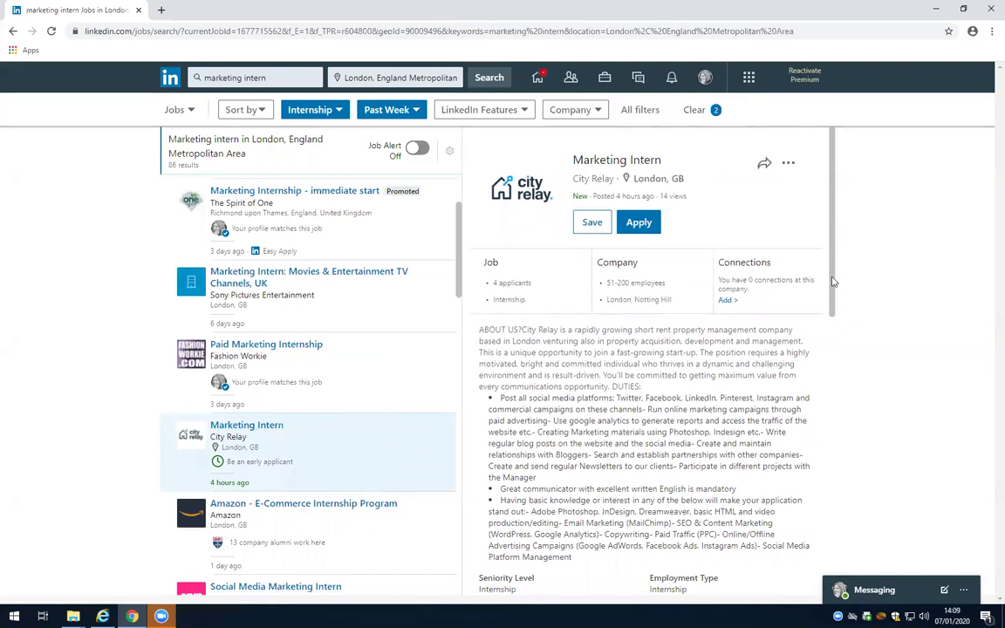
{"action": "left_click_drag", "start_coordinate": [831, 280], "coordinate": [831, 325]}
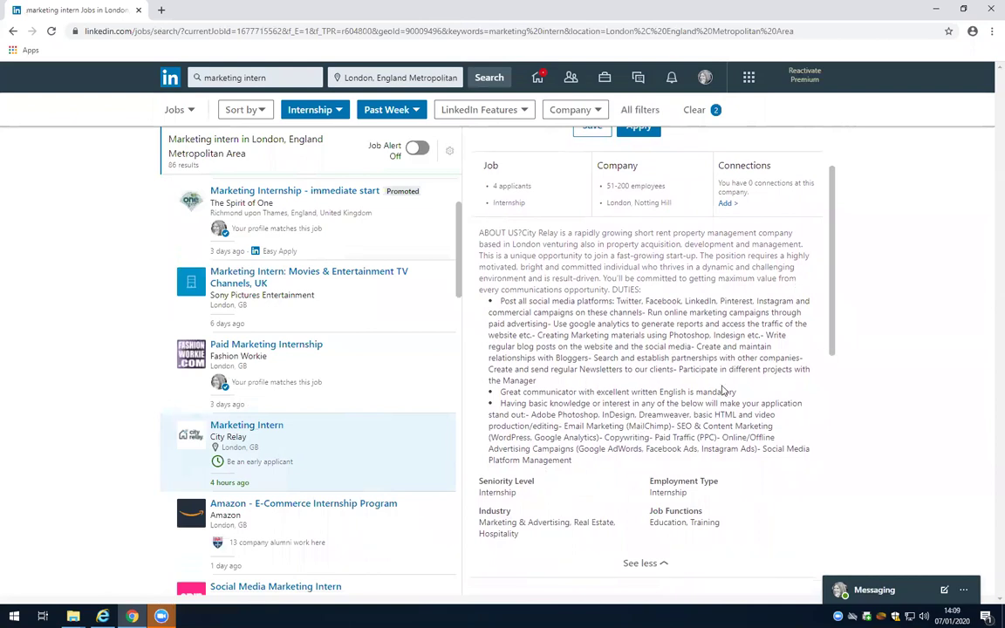
{"action": "scroll", "coordinate": [752, 444], "scroll_direction": "down", "scroll_amount": 1}
{"action": "scroll", "coordinate": [751, 444], "scroll_direction": "down", "scroll_amount": 5}
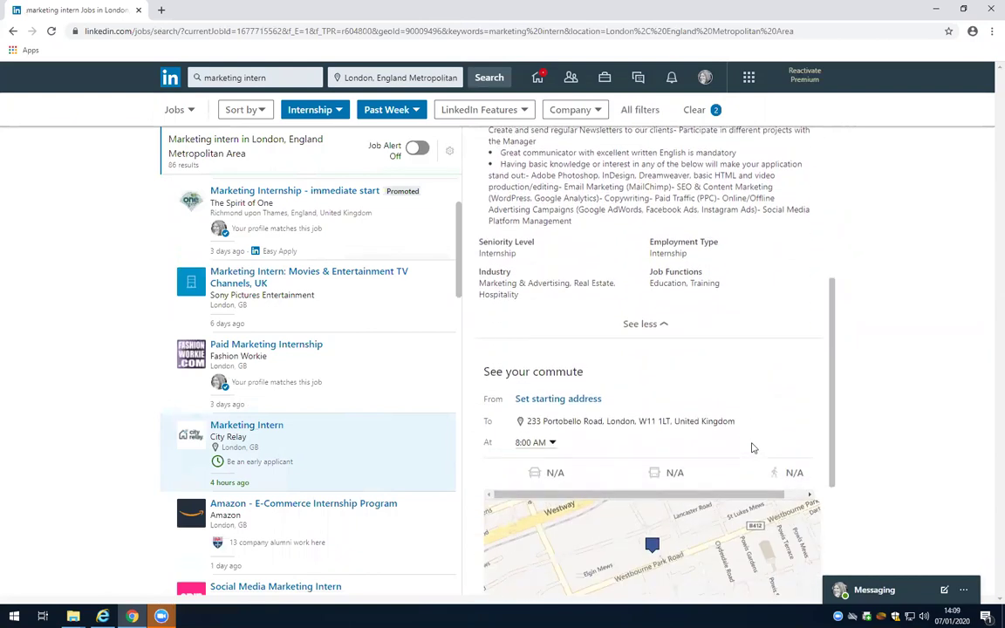
{"action": "scroll", "coordinate": [753, 448], "scroll_direction": "down", "scroll_amount": 1}
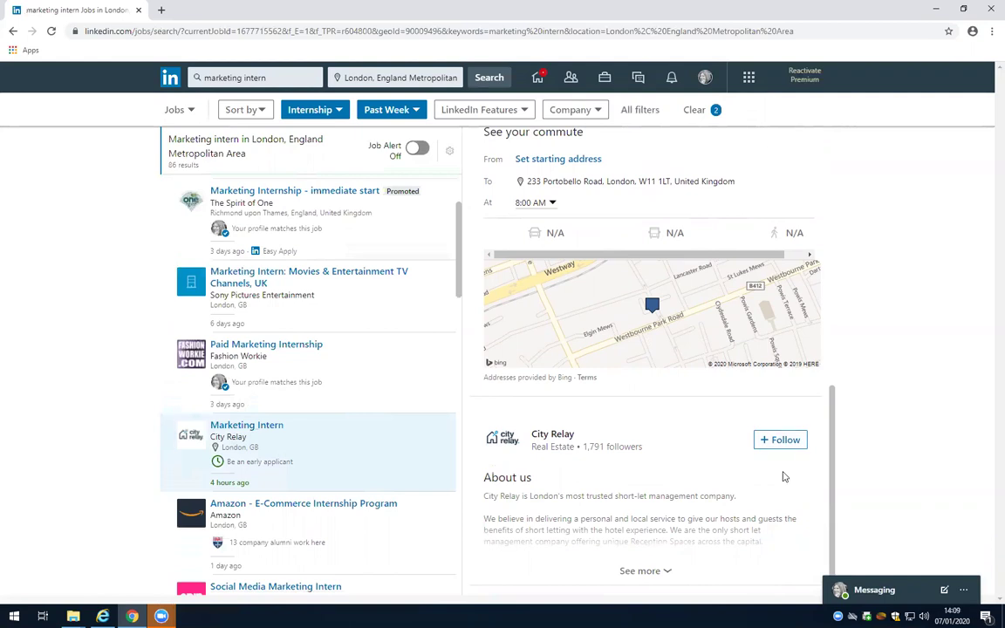
{"action": "scroll", "coordinate": [757, 471], "scroll_direction": "up", "scroll_amount": 3}
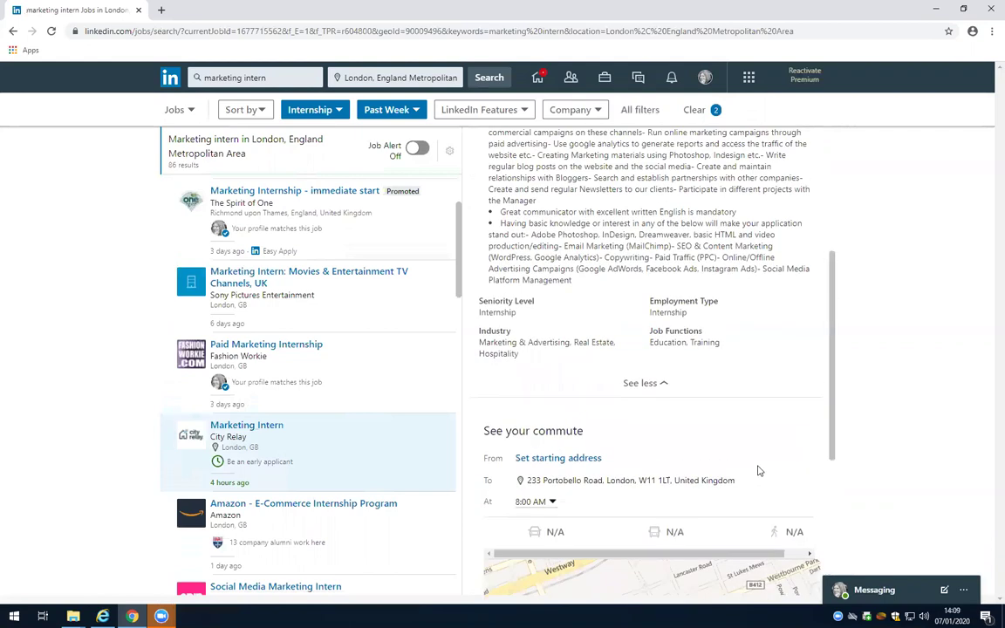
{"action": "scroll", "coordinate": [757, 471], "scroll_direction": "up", "scroll_amount": 3}
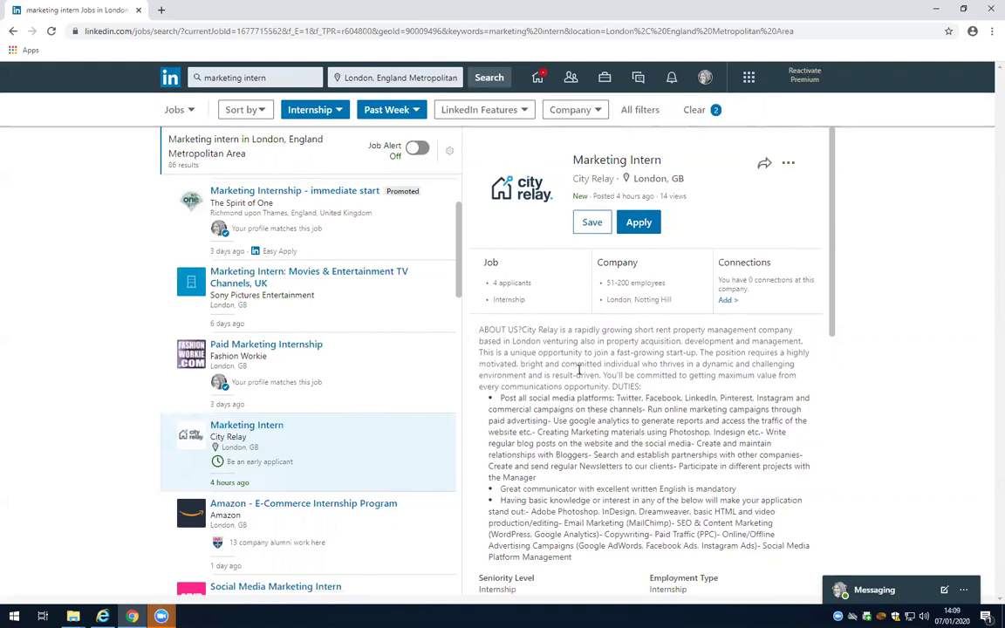
- Clear the Internship filter and change the job search keywords to "marketing graduate"
{"action": "left_click", "coordinate": [341, 115]}
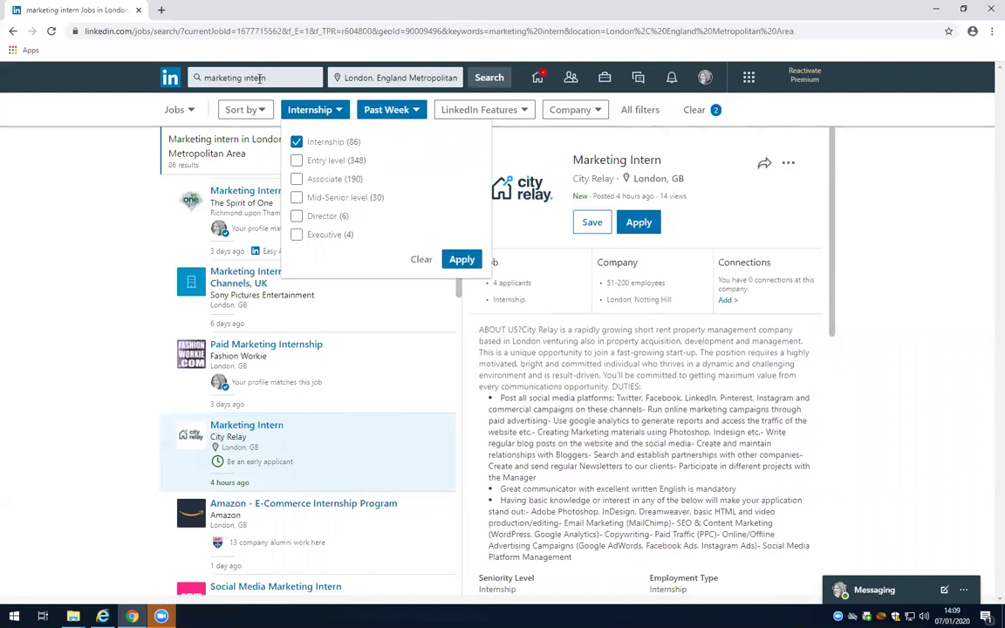
{"action": "left_click", "coordinate": [422, 260]}
{"action": "double_click", "coordinate": [253, 77]}
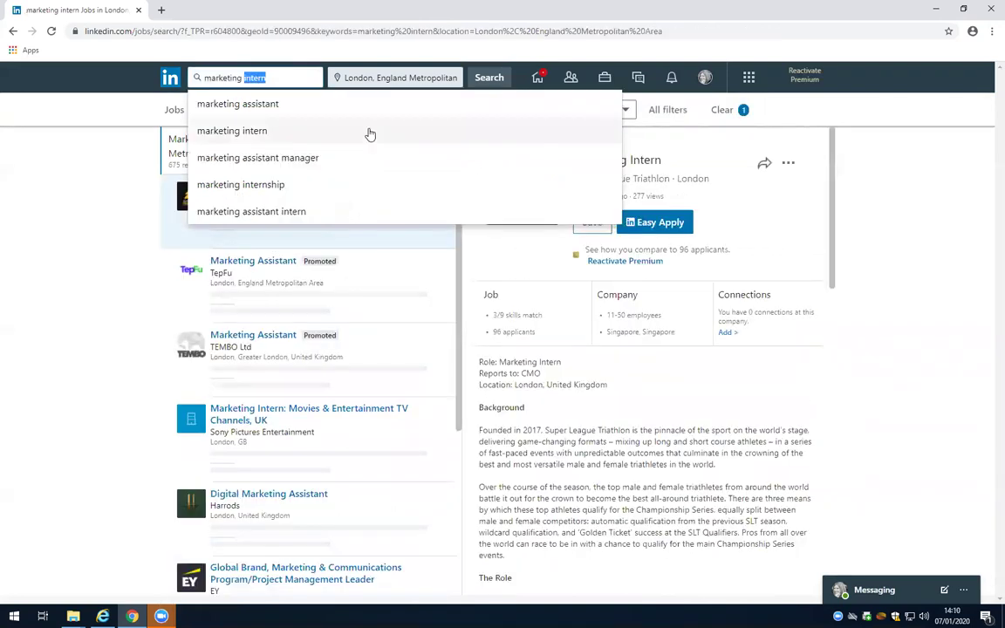
{"action": "key", "text": "BackSpace"}
{"action": "type", "text": "internradua"}
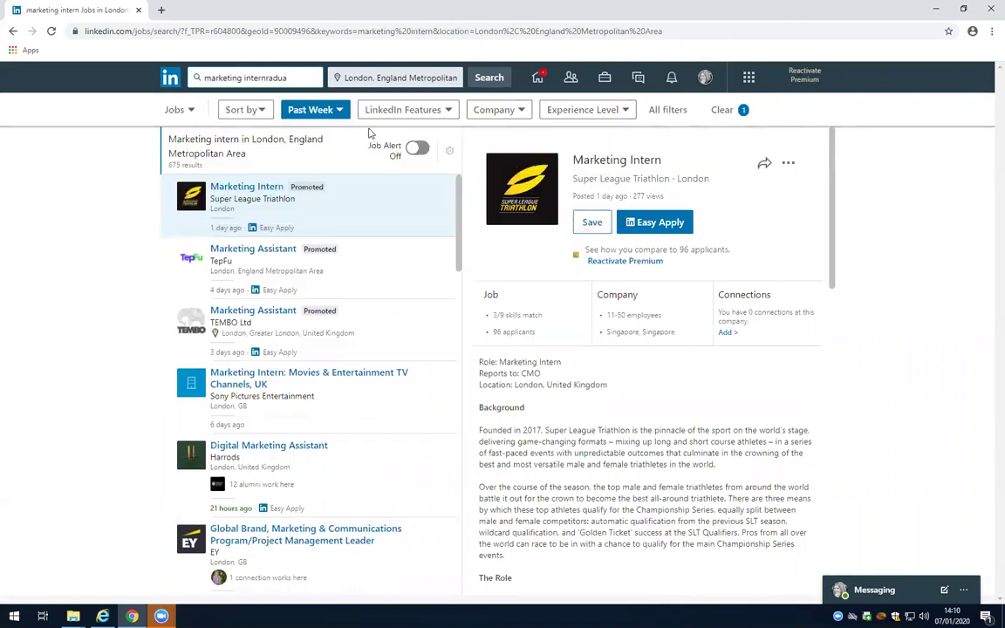
{"action": "key", "text": "BackSpace"}
{"action": "key", "text": "BackSpace"}
{"action": "key", "text": "BackSpace"}
{"action": "key", "text": "BackSpace"}
{"action": "key", "text": "BackSpace"}
{"action": "key", "text": "BackSpace"}
{"action": "key", "text": "BackSpace"}
{"action": "key", "text": "BackSpace"}
{"action": "key", "text": "BackSpace"}
{"action": "key", "text": "BackSpace"}
{"action": "key", "text": "BackSpace"}
{"action": "type", "text": "gradua"}
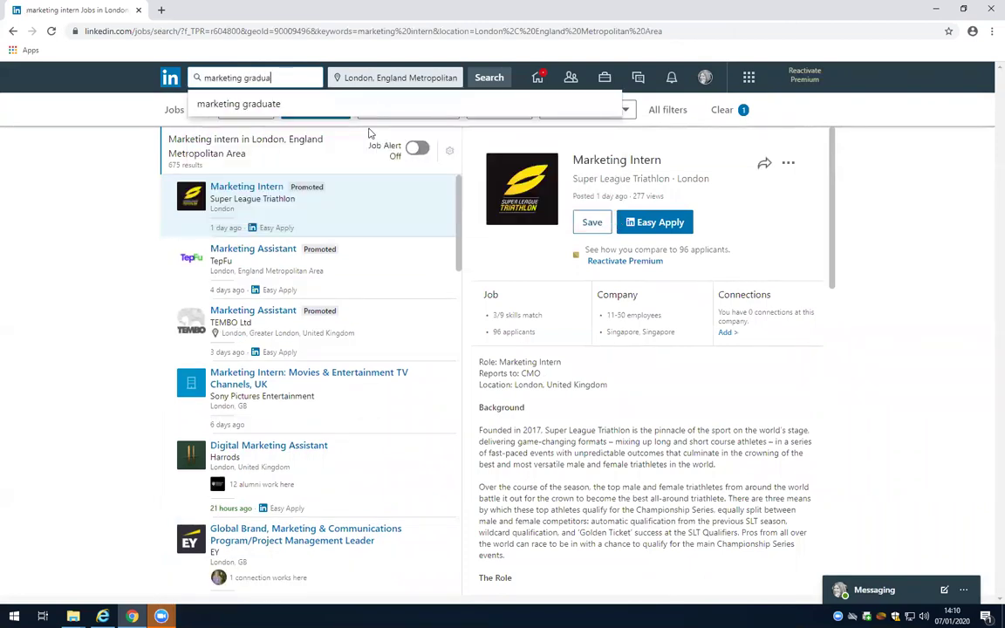
{"action": "left_click", "coordinate": [292, 130]}
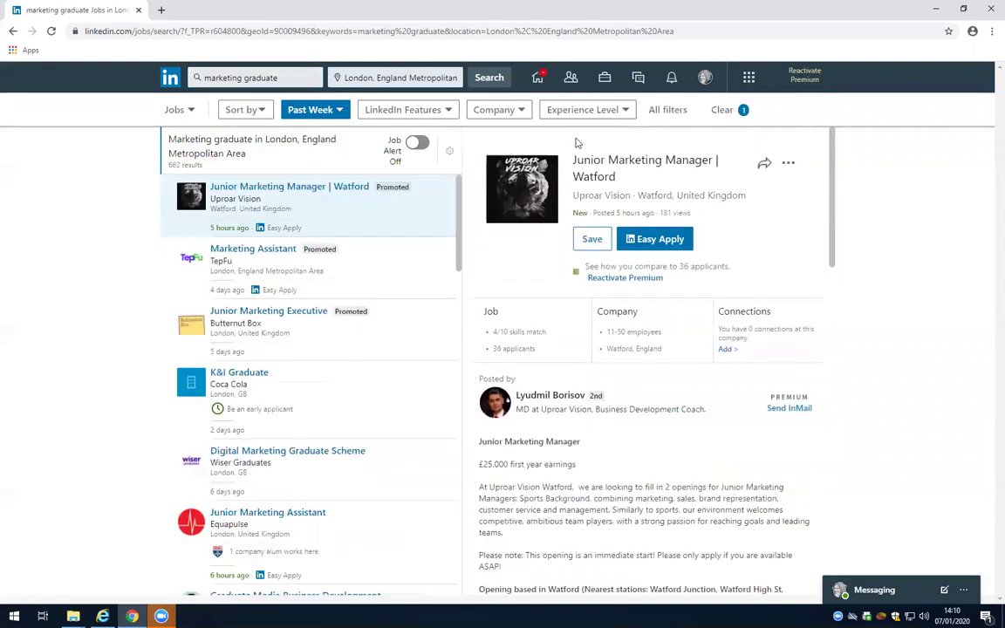
- Filter the marketing graduate results to the Entry level experience level
{"action": "left_click", "coordinate": [600, 109]}
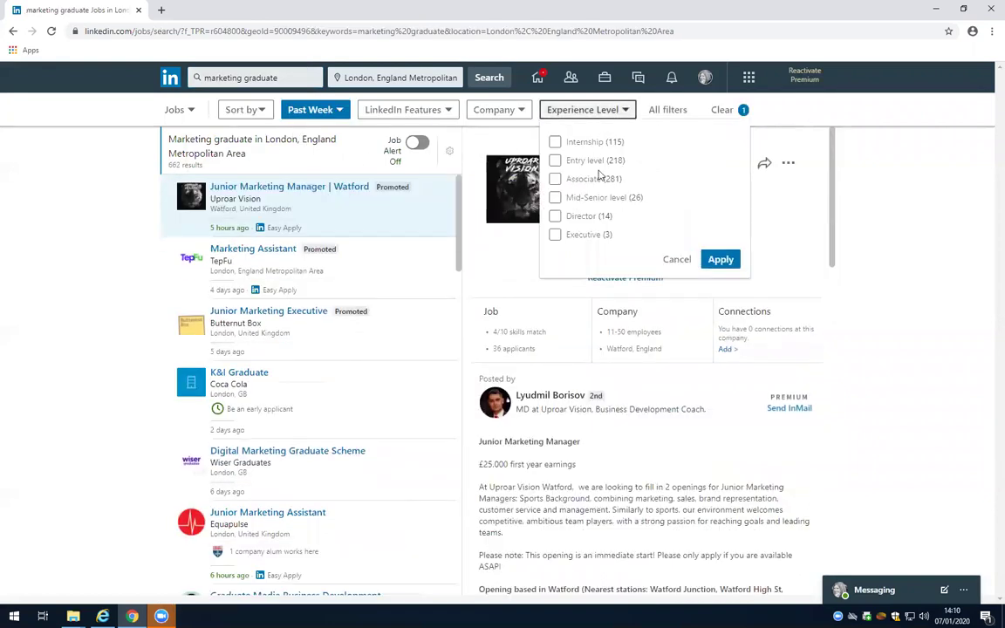
{"action": "left_click", "coordinate": [580, 161]}
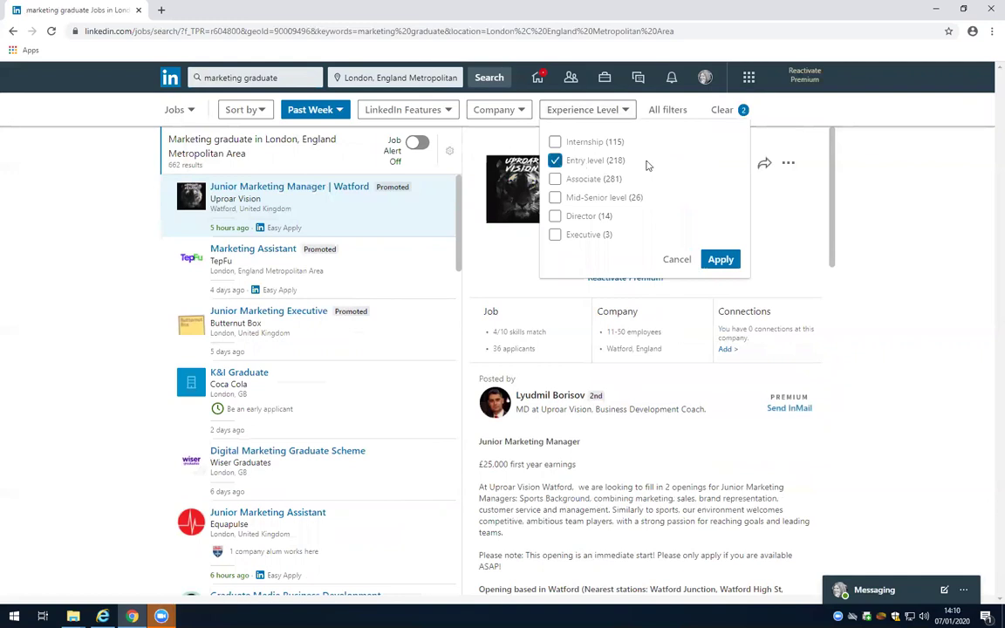
{"action": "left_click", "coordinate": [721, 259]}
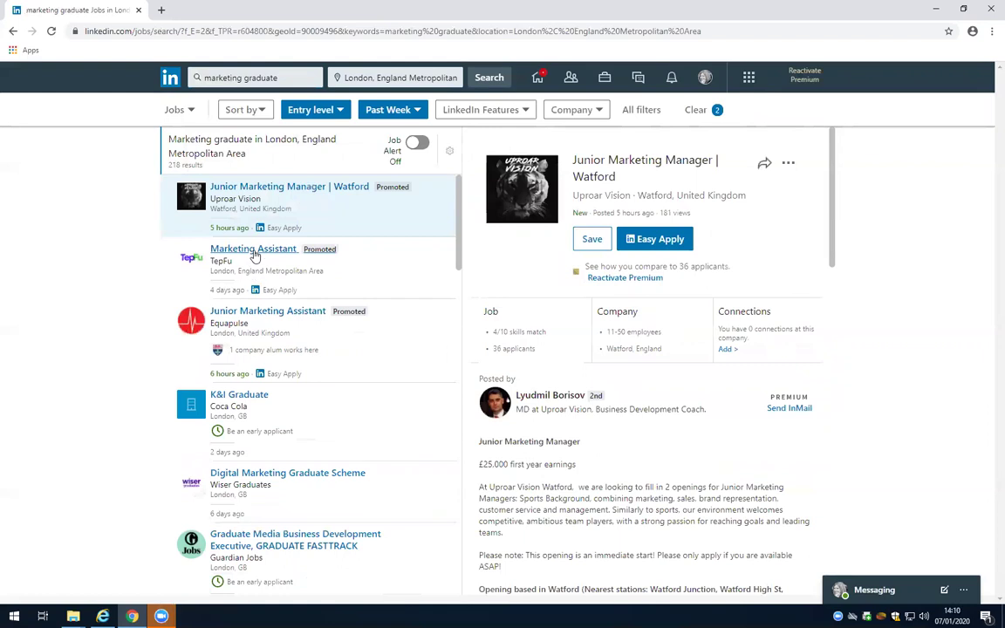
- View the TepFu Marketing Assistant posting and read its role description, skills match and company information
{"action": "left_click", "coordinate": [254, 254]}
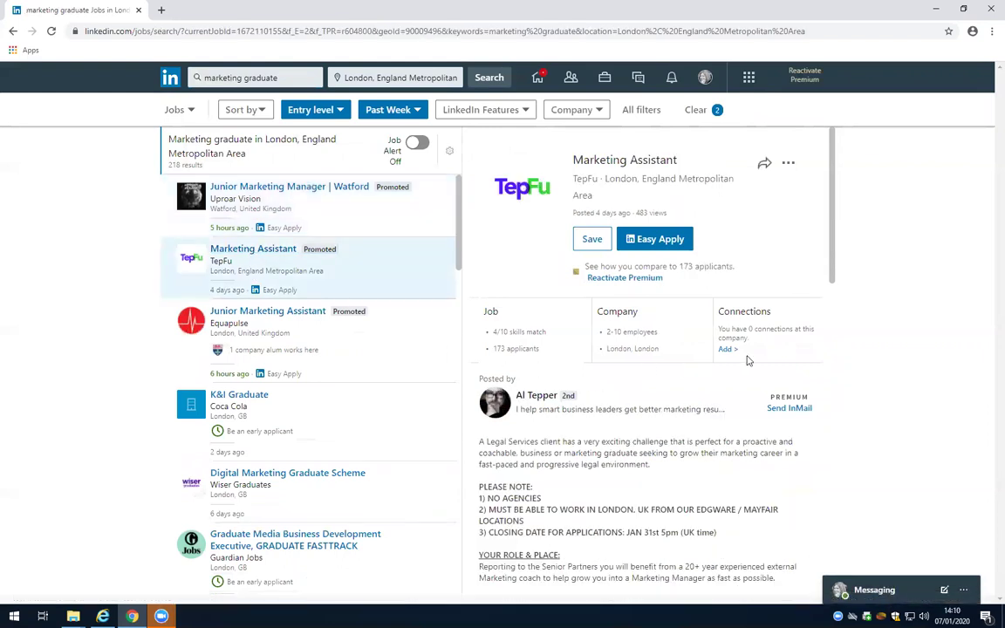
{"action": "scroll", "coordinate": [746, 360], "scroll_direction": "down", "scroll_amount": 1}
{"action": "scroll", "coordinate": [785, 409], "scroll_direction": "down", "scroll_amount": 2}
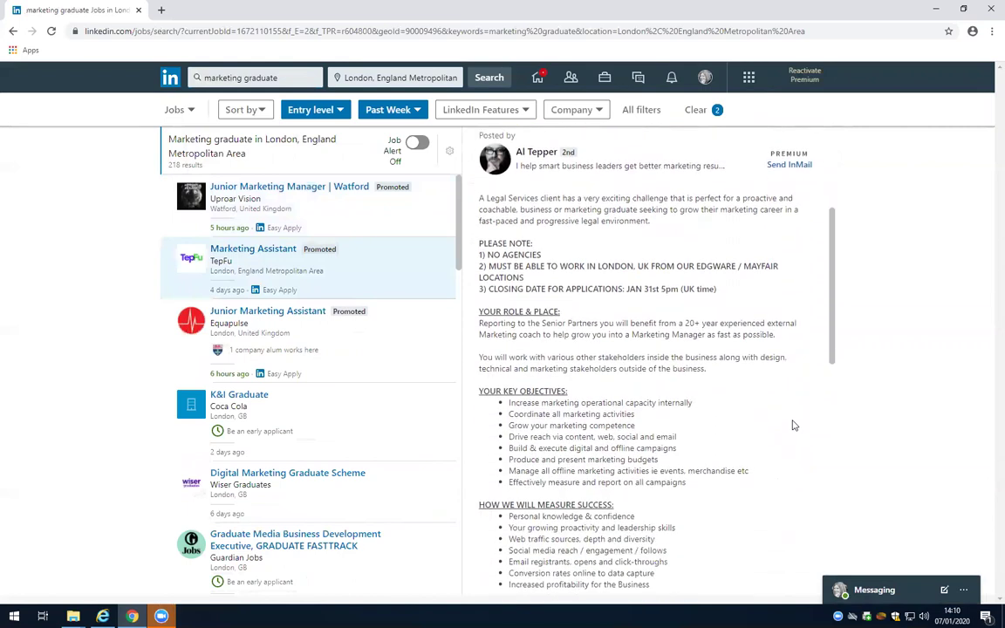
{"action": "scroll", "coordinate": [793, 425], "scroll_direction": "down", "scroll_amount": 2}
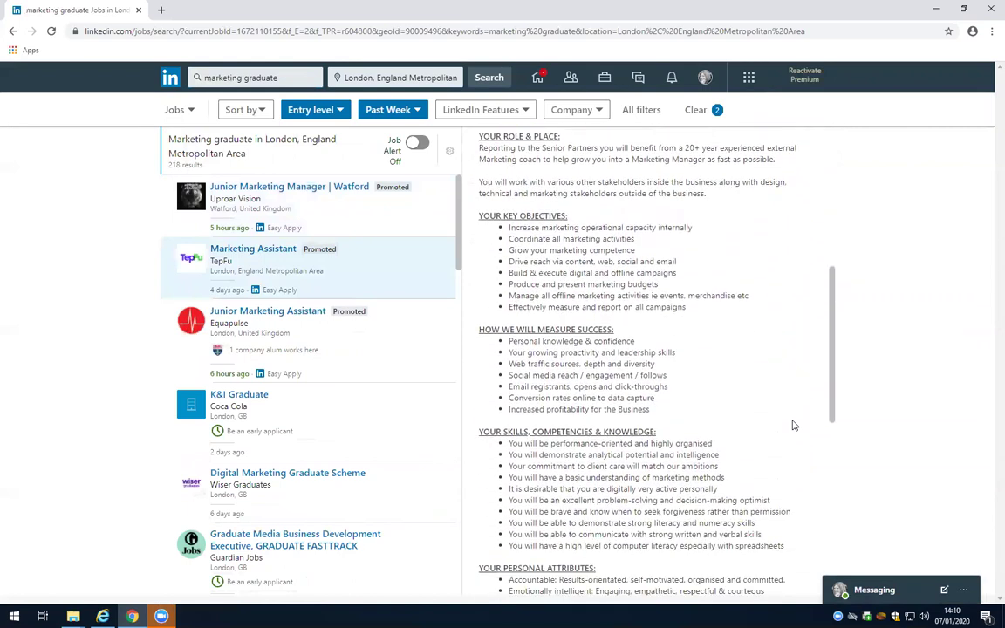
{"action": "scroll", "coordinate": [793, 425], "scroll_direction": "down", "scroll_amount": 3}
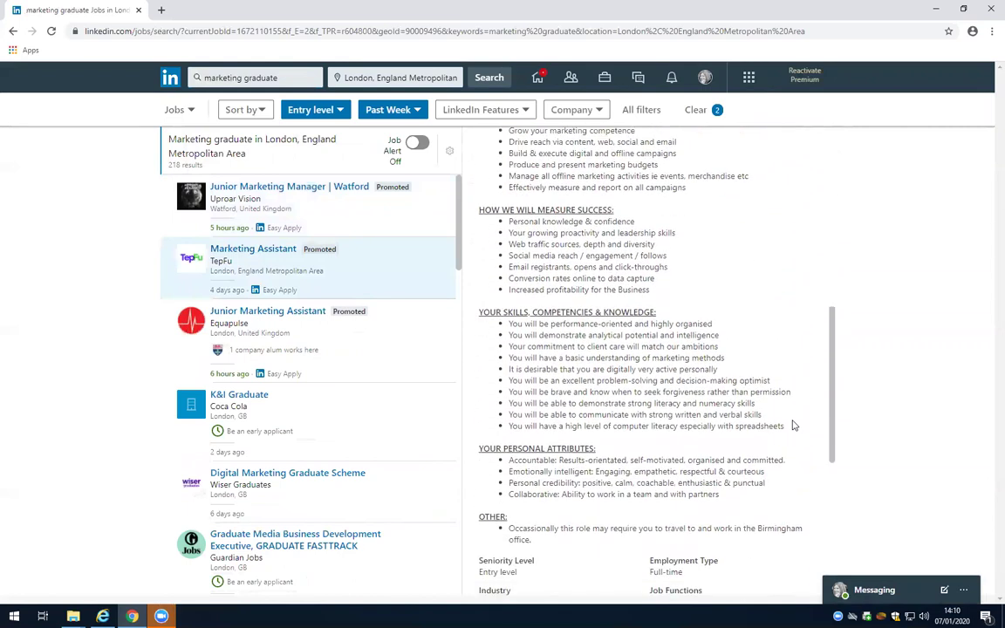
{"action": "scroll", "coordinate": [794, 425], "scroll_direction": "down", "scroll_amount": 2}
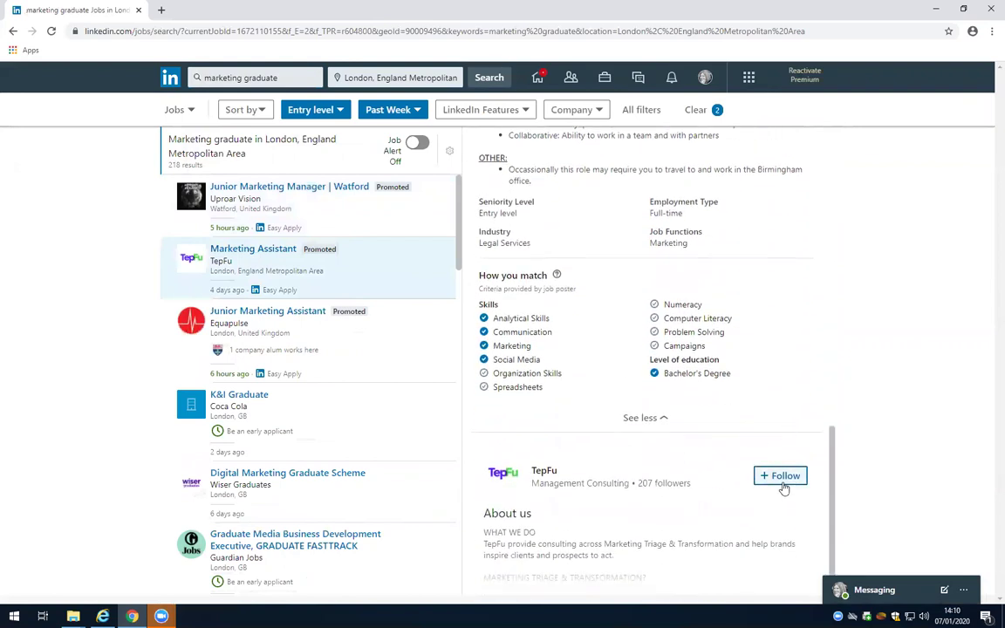
{"action": "scroll", "coordinate": [783, 488], "scroll_direction": "up", "scroll_amount": 8}
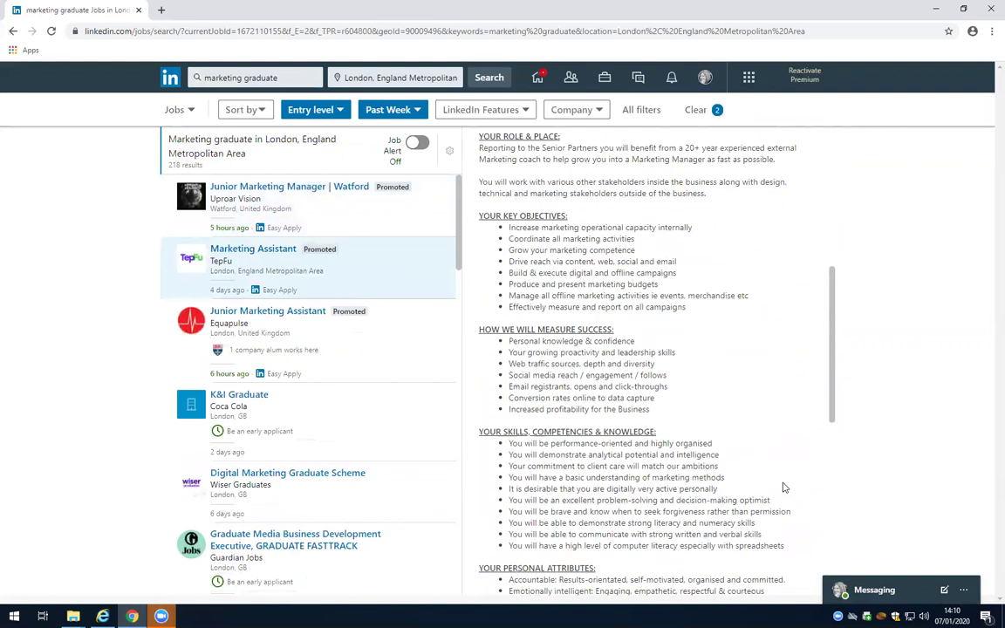
{"action": "scroll", "coordinate": [784, 488], "scroll_direction": "up", "scroll_amount": 3}
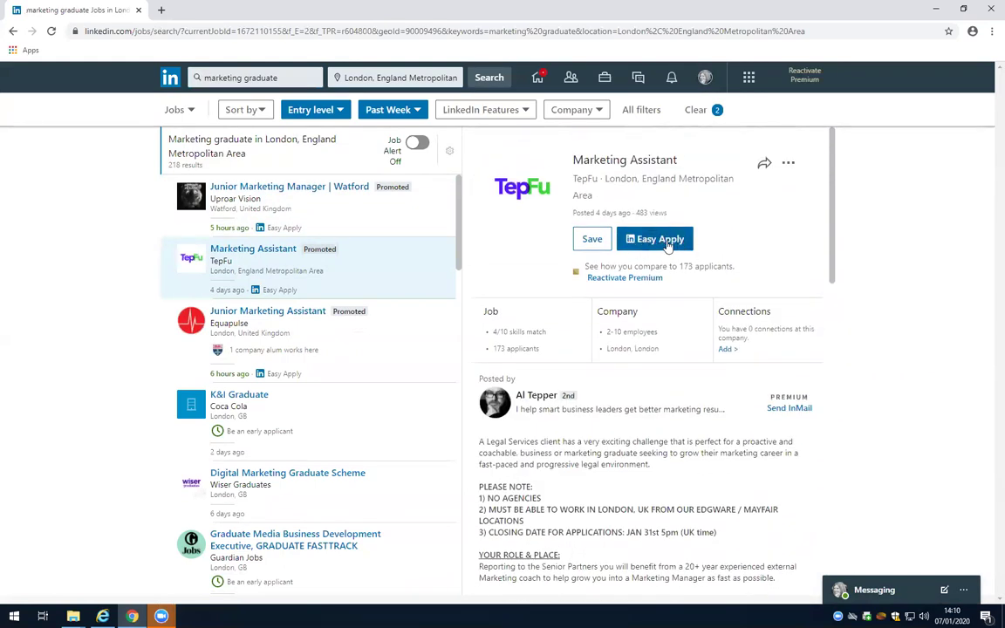
{"action": "left_click", "coordinate": [590, 239]}
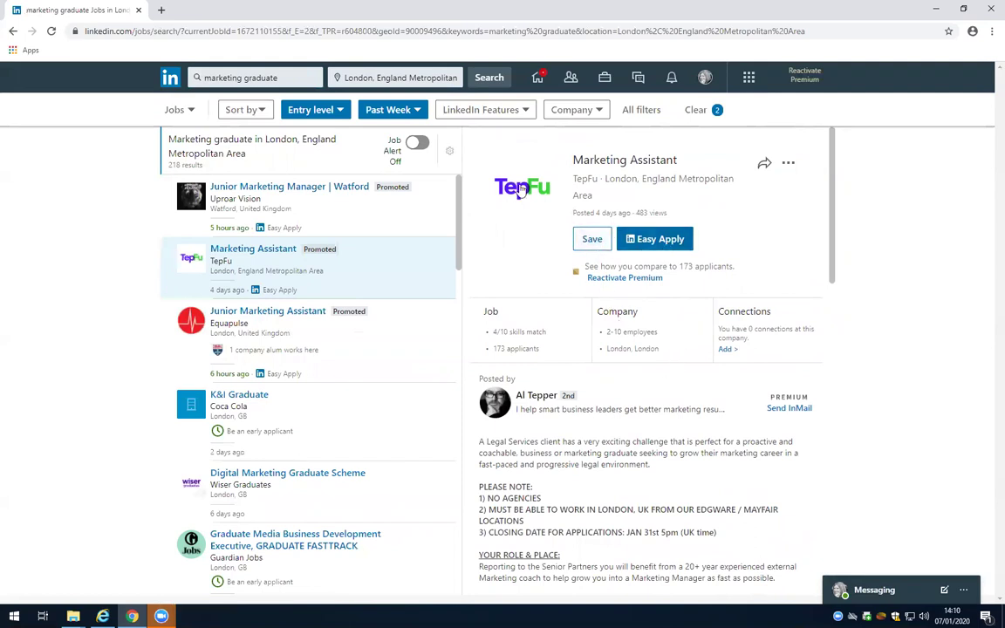